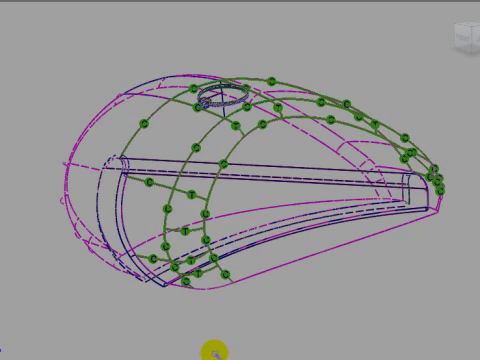
Draw a short line from a snapped point on the lid's top edge down below it
{"action": "mouse_move", "coordinate": [180, 310]}
{"action": "middle_mouse_down", "text": "shift"}
{"action": "mouse_move", "coordinate": [368, 307]}
{"action": "mouse_move", "coordinate": [295, 276]}
{"action": "mouse_move", "coordinate": [264, 291]}
{"action": "middle_mouse_up", "text": "shift"}
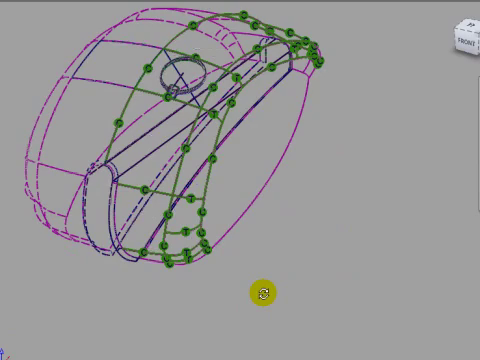
{"action": "mouse_move", "coordinate": [281, 269]}
{"action": "middle_mouse_down", "text": "shift"}
{"action": "mouse_move", "coordinate": [333, 206]}
{"action": "mouse_move", "coordinate": [359, 271]}
{"action": "mouse_move", "coordinate": [300, 283]}
{"action": "mouse_move", "coordinate": [186, 287]}
{"action": "mouse_move", "coordinate": [130, 273]}
{"action": "middle_mouse_up", "text": "shift"}
{"action": "scroll", "coordinate": [335, 225], "scroll_direction": "down", "scroll_amount": 3}
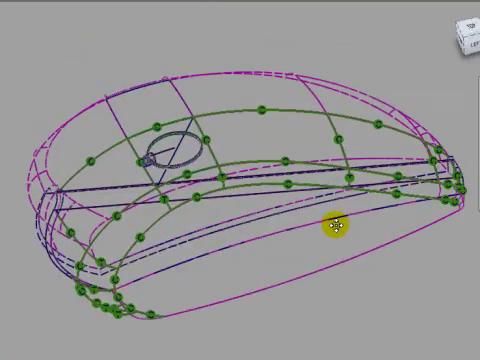
{"action": "scroll", "coordinate": [331, 231], "scroll_direction": "down", "scroll_amount": 2}
{"action": "scroll", "coordinate": [291, 239], "scroll_direction": "down", "scroll_amount": 2}
{"action": "mouse_move", "coordinate": [291, 239]}
{"action": "middle_mouse_down", "text": "shift"}
{"action": "mouse_move", "coordinate": [251, 257]}
{"action": "mouse_move", "coordinate": [159, 252]}
{"action": "mouse_move", "coordinate": [237, 321]}
{"action": "mouse_move", "coordinate": [233, 332]}
{"action": "mouse_move", "coordinate": [240, 343]}
{"action": "middle_mouse_up", "text": "shift"}
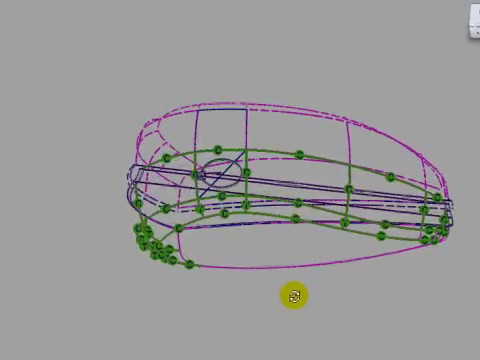
{"action": "mouse_move", "coordinate": [294, 296]}
{"action": "middle_mouse_down"}
{"action": "mouse_move", "coordinate": [245, 279]}
{"action": "mouse_move", "coordinate": [251, 271]}
{"action": "middle_mouse_up"}
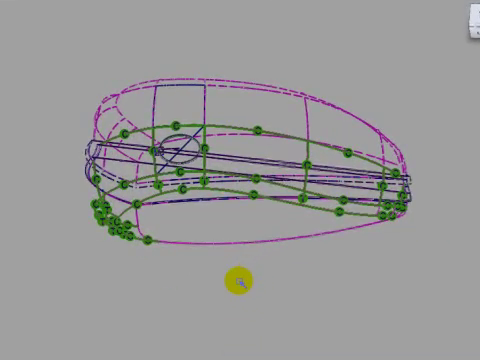
{"action": "scroll", "coordinate": [296, 283], "scroll_direction": "up", "scroll_amount": 3}
{"action": "scroll", "coordinate": [270, 284], "scroll_direction": "down", "scroll_amount": 3}
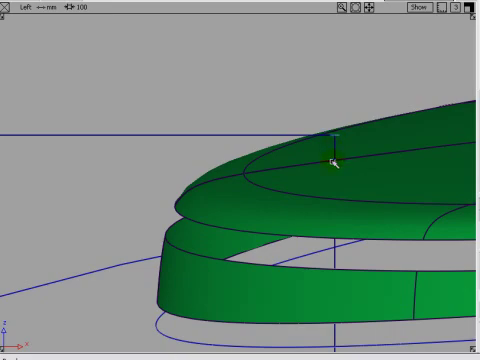
{"action": "left_click", "coordinate": [333, 161]}
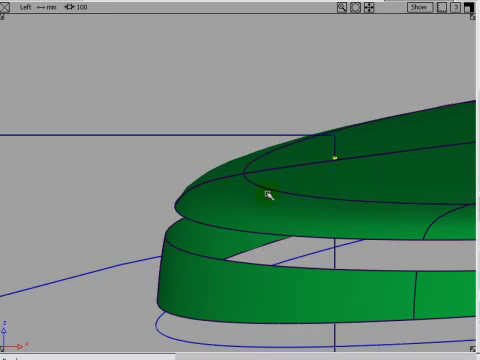
{"action": "left_click", "coordinate": [301, 192]}
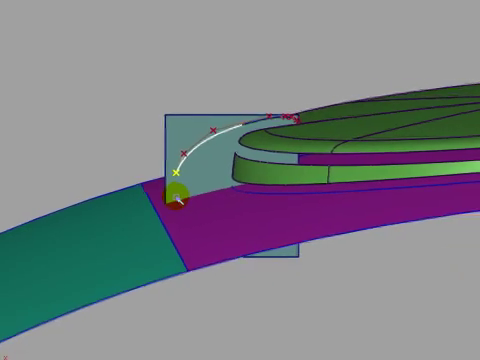
Draw a curve from the lid edge down onto the tank surface, then smooth its curvature
{"action": "left_click", "coordinate": [177, 199]}
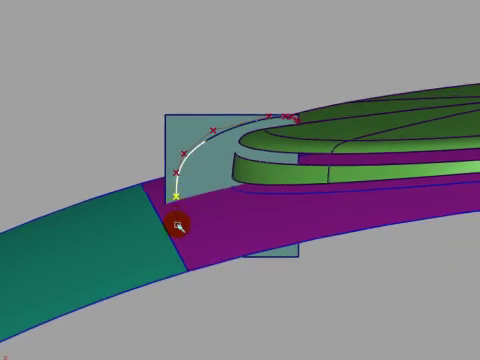
{"action": "left_click", "coordinate": [177, 226]}
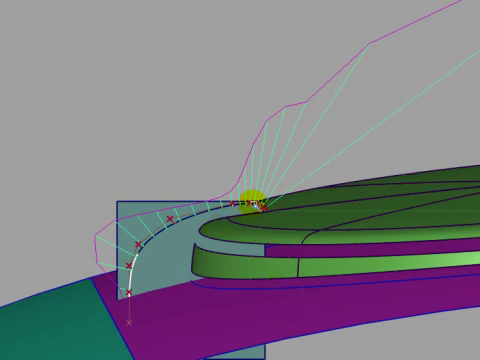
{"action": "left_click", "coordinate": [246, 200]}
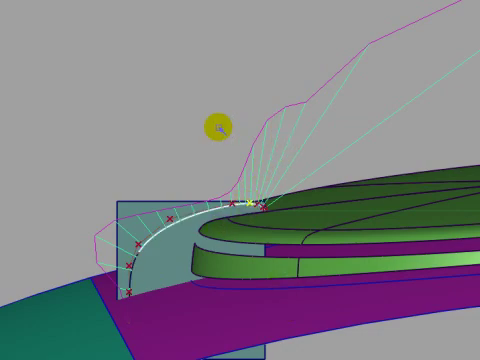
{"action": "left_click_drag", "start_coordinate": [209, 121], "coordinate": [228, 205]}
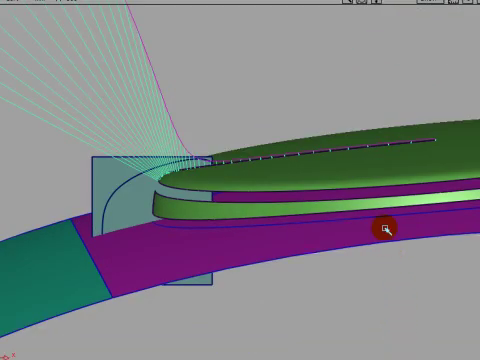
{"action": "left_click_drag", "start_coordinate": [405, 257], "coordinate": [275, 283]}
{"action": "mouse_move", "coordinate": [275, 283]}
{"action": "middle_mouse_down"}
{"action": "mouse_move", "coordinate": [281, 247]}
{"action": "mouse_move", "coordinate": [280, 281]}
{"action": "mouse_move", "coordinate": [292, 290]}
{"action": "mouse_move", "coordinate": [310, 268]}
{"action": "middle_mouse_up"}
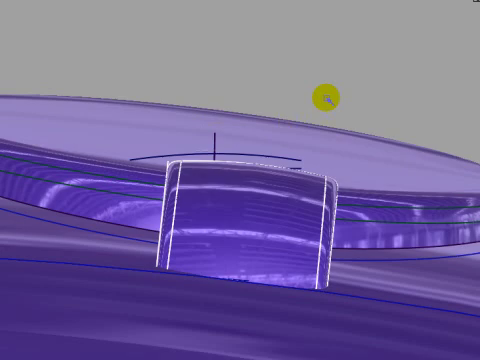
Slide the hinge patch left under the lid and adjust its vertical position
{"action": "left_click_drag", "start_coordinate": [326, 98], "coordinate": [287, 88]}
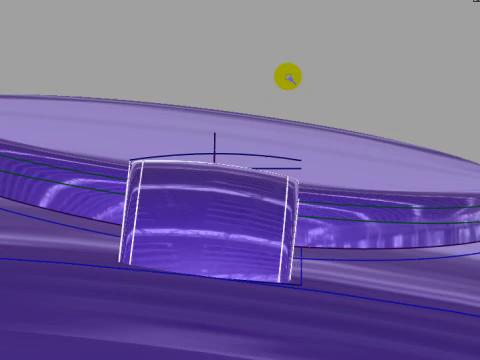
{"action": "left_click_drag", "start_coordinate": [288, 78], "coordinate": [287, 77]}
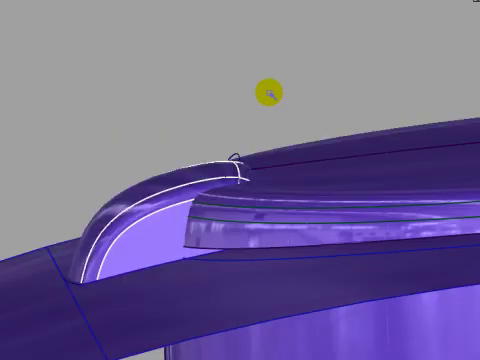
{"action": "middle_click_drag", "start_coordinate": [285, 84], "coordinate": [80, 86]}
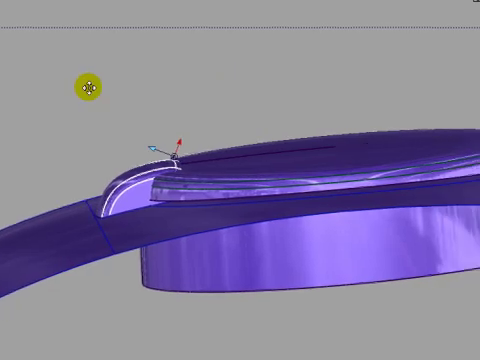